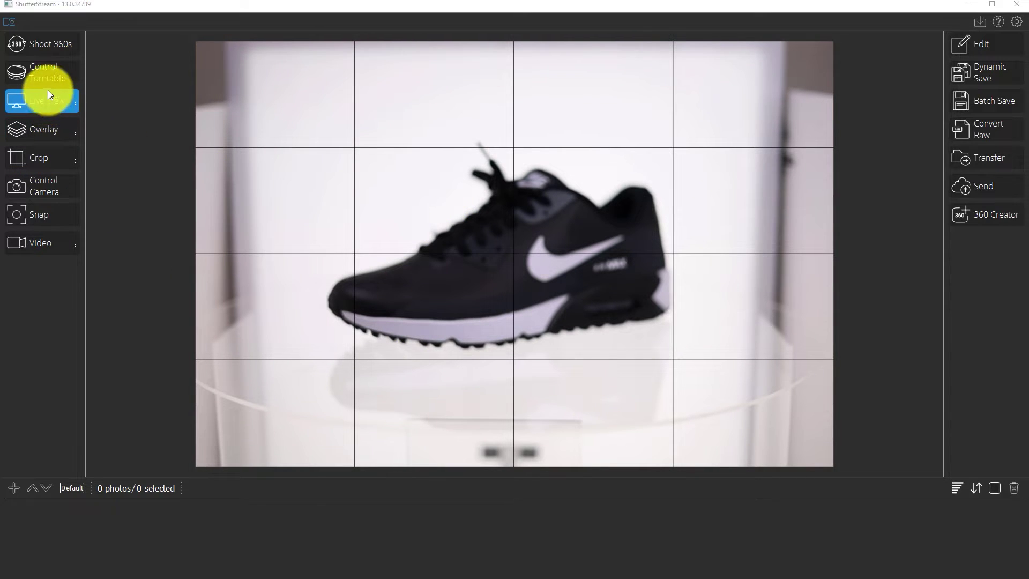
Step: Bring up the camera control settings, shift the panel aside, and autofocus on the sneaker
{"action": "left_click", "coordinate": [45, 188]}
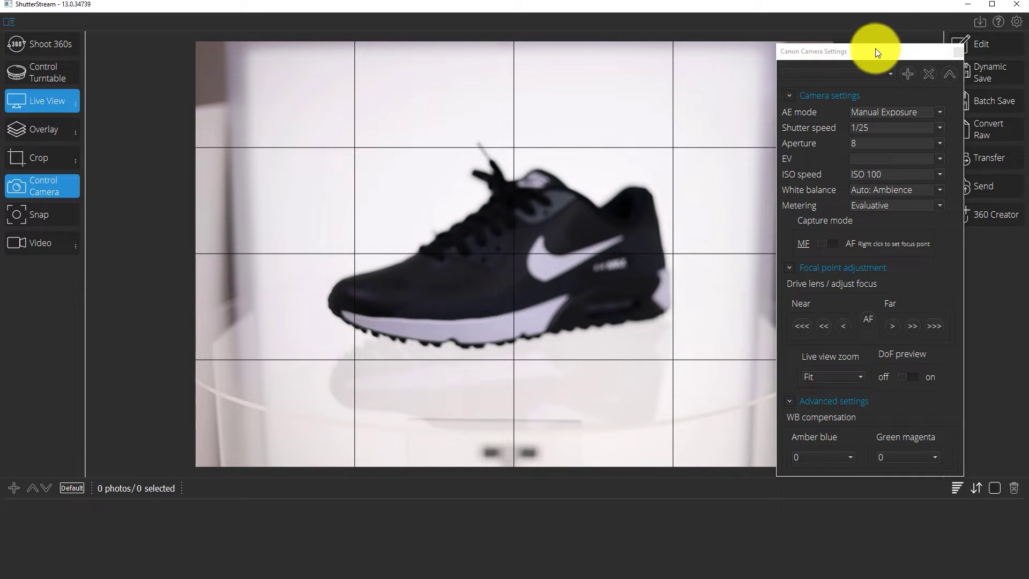
{"action": "left_click_drag", "start_coordinate": [872, 50], "coordinate": [897, 52]}
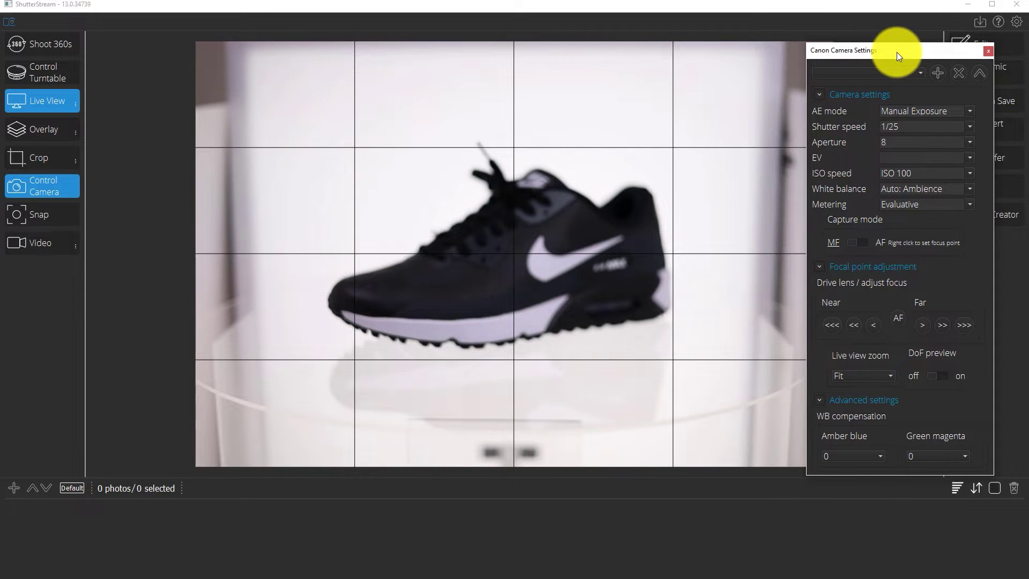
{"action": "left_click", "coordinate": [898, 320]}
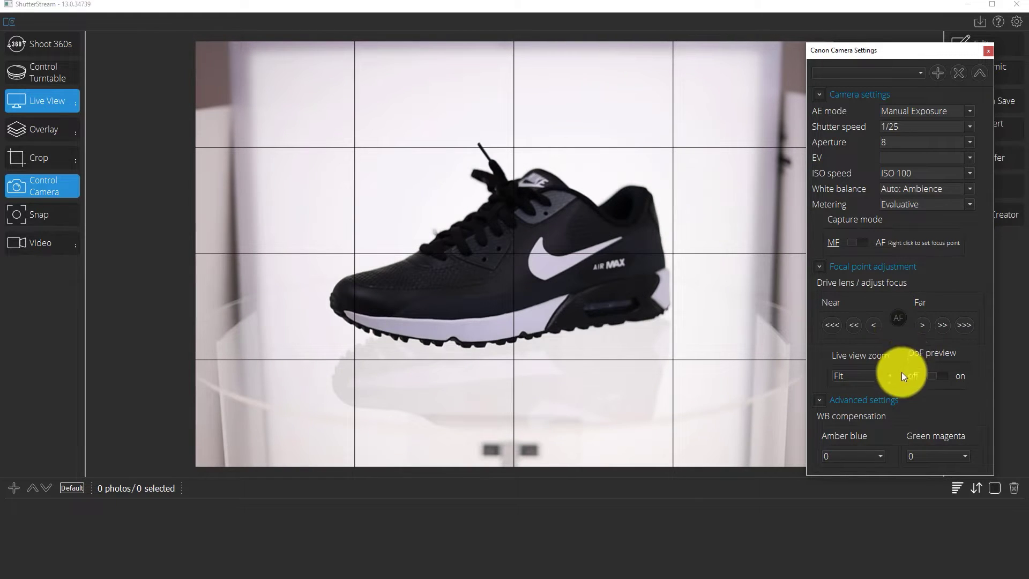
Step: Check focus at x10 live view zoom, then return the view to Fit
{"action": "left_click", "coordinate": [886, 375]}
{"action": "left_click", "coordinate": [860, 420]}
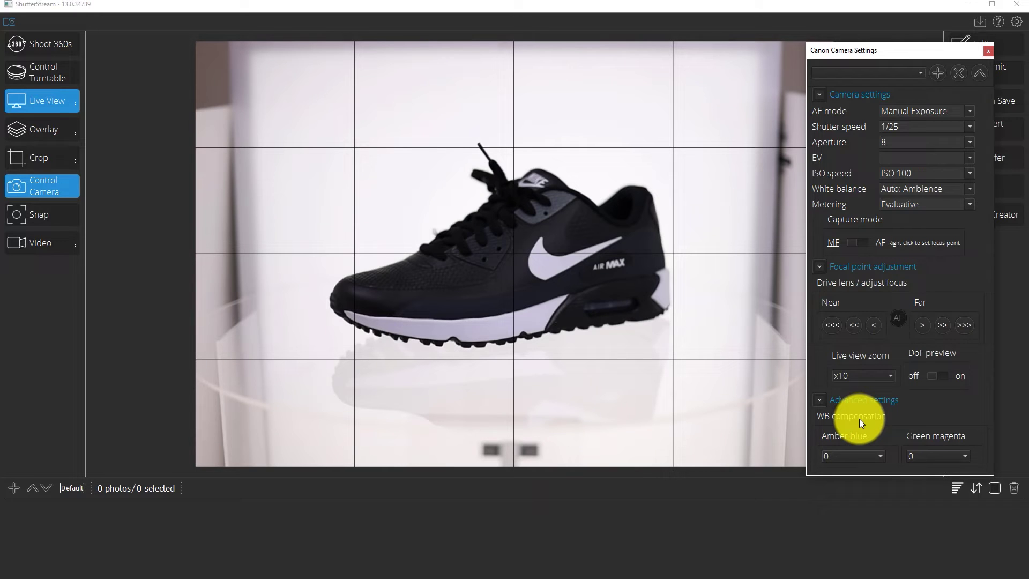
{"action": "left_click", "coordinate": [852, 374]}
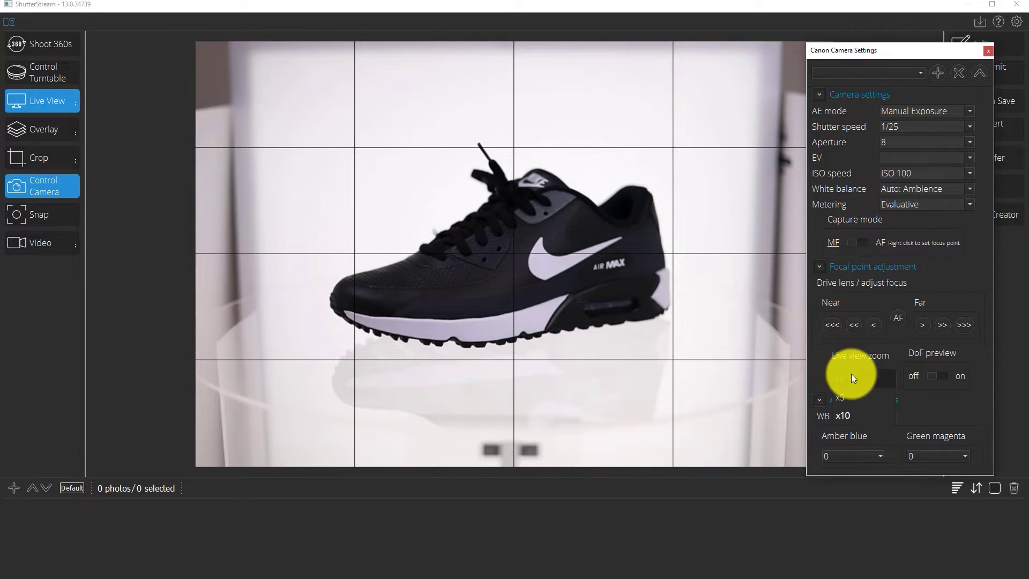
{"action": "left_click", "coordinate": [847, 410]}
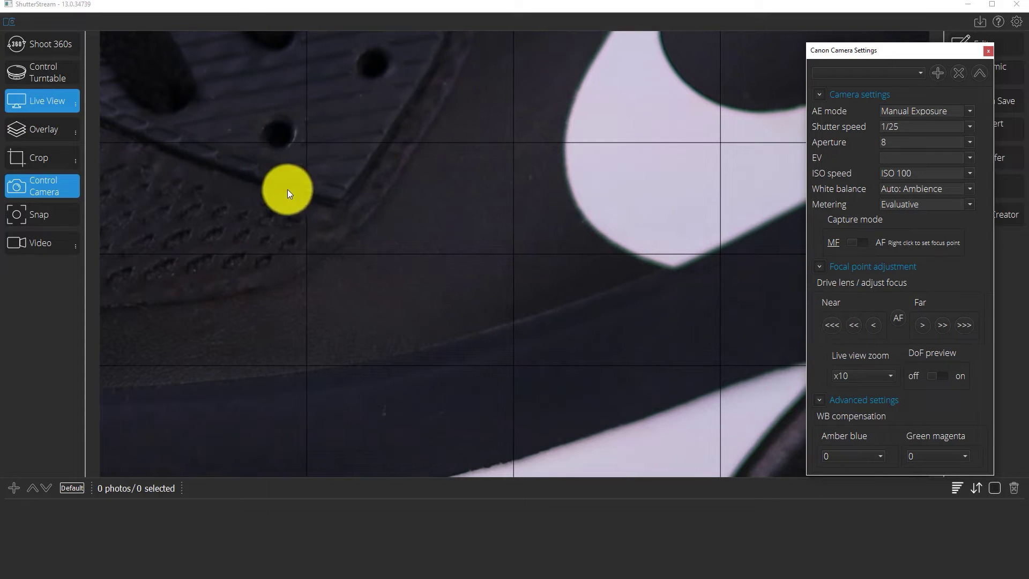
{"action": "left_click", "coordinate": [884, 379]}
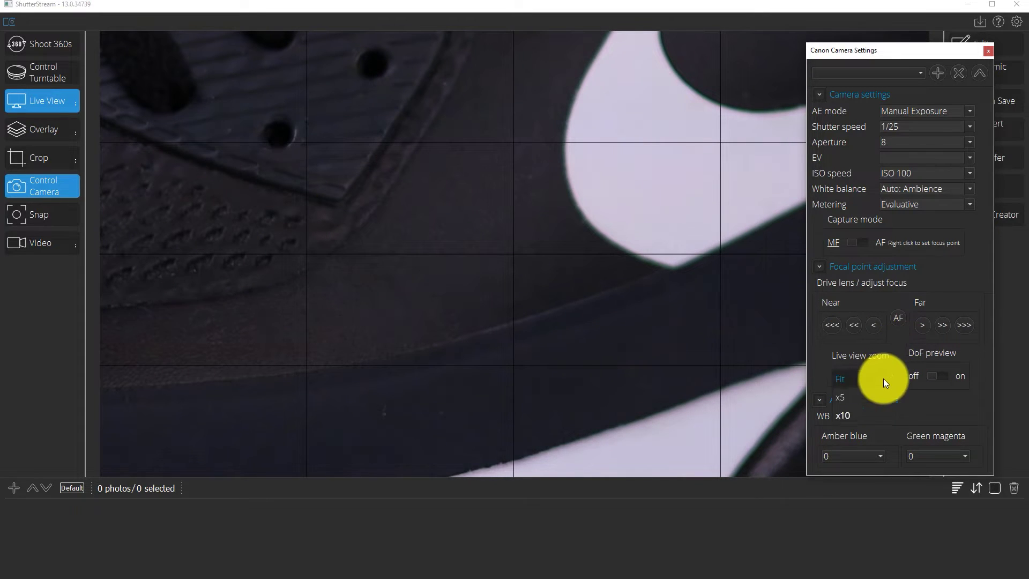
{"action": "left_click", "coordinate": [844, 384]}
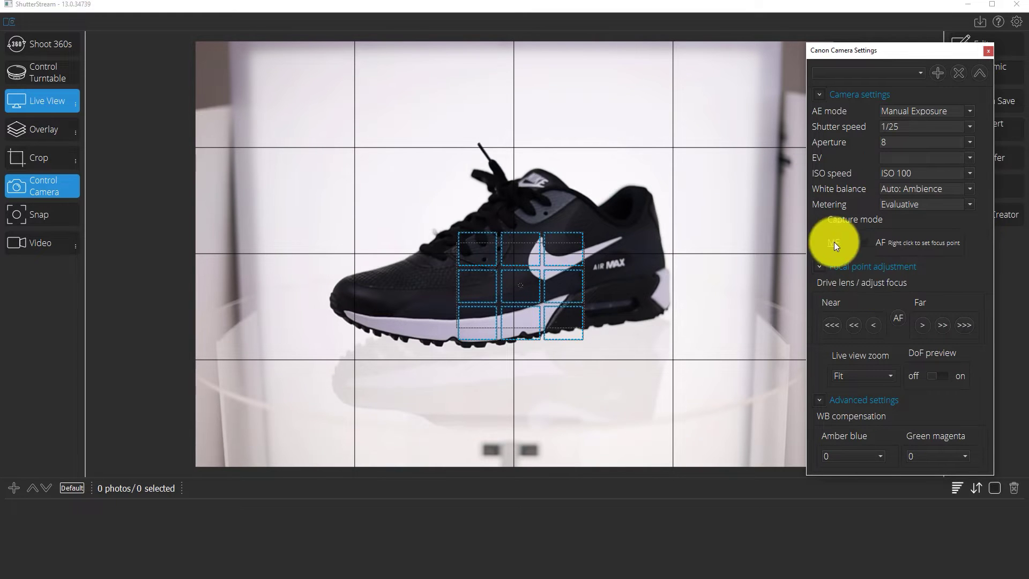
{"action": "left_click", "coordinate": [907, 129]}
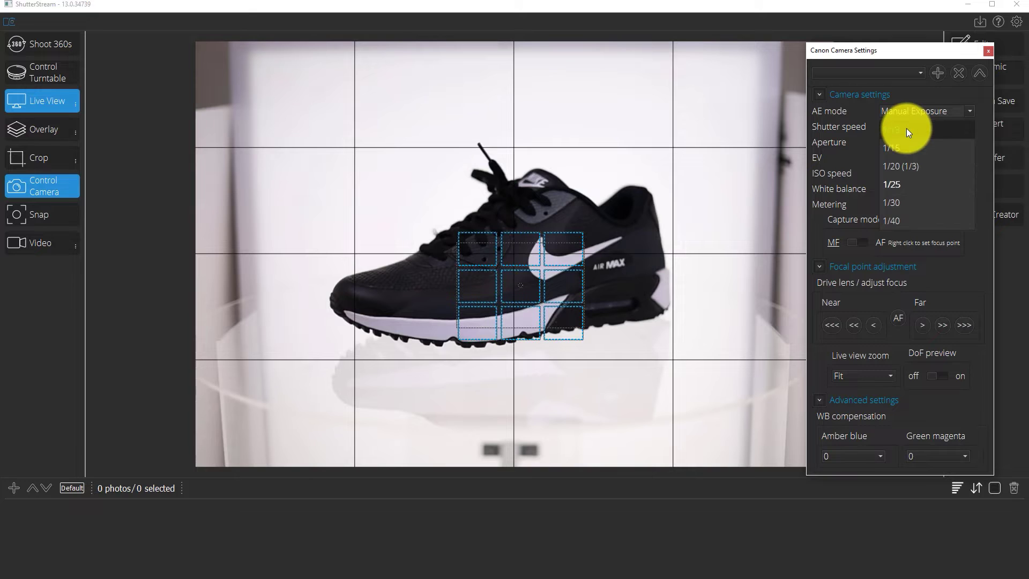
{"action": "left_click", "coordinate": [913, 221]}
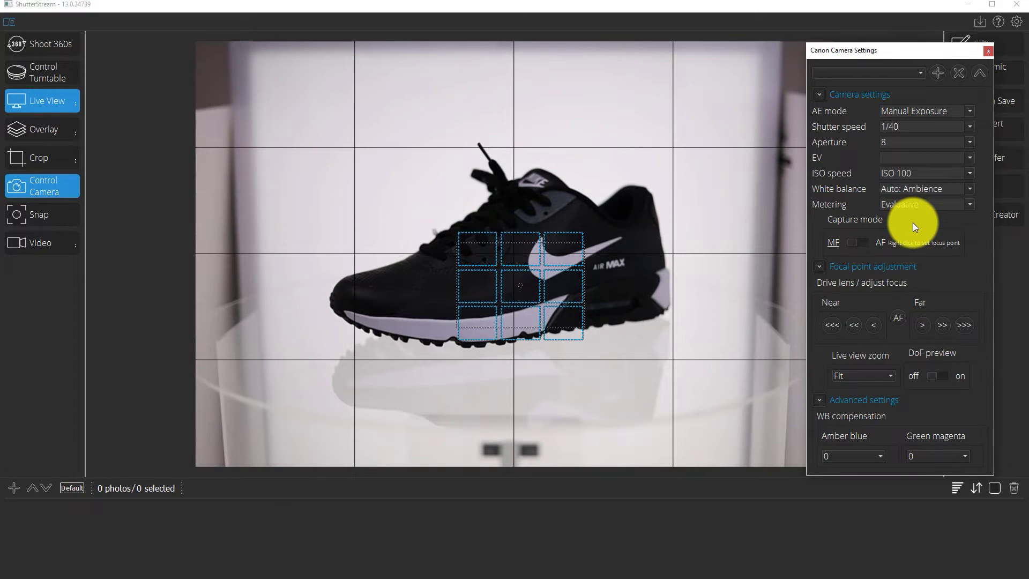
{"action": "left_click", "coordinate": [905, 127]}
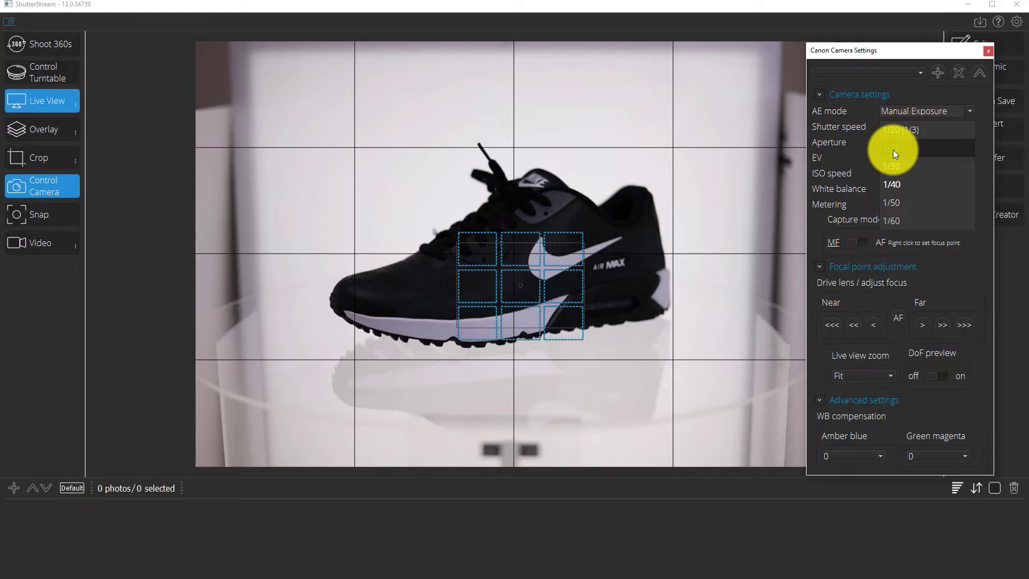
{"action": "left_click", "coordinate": [894, 149]}
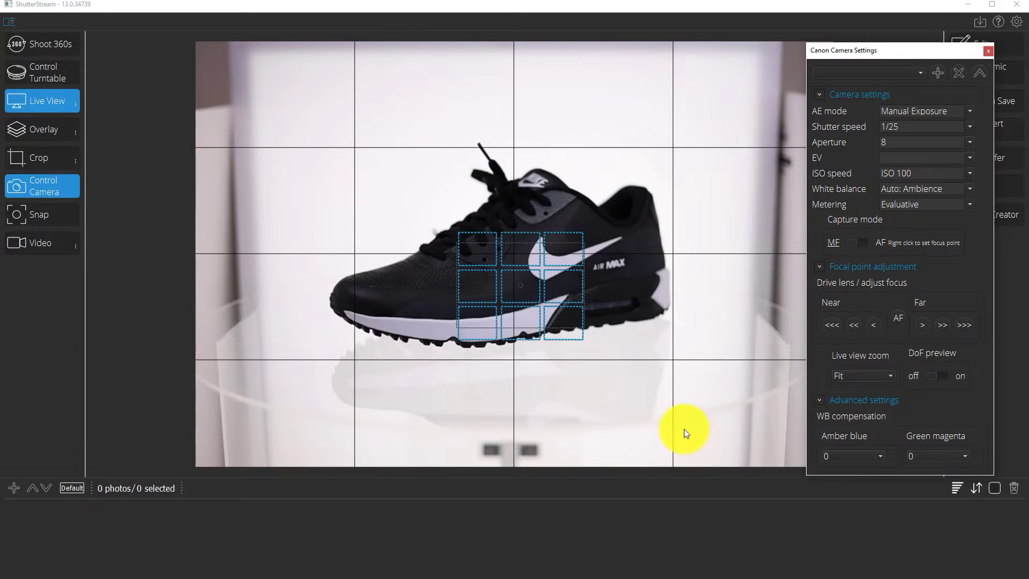
Step: Draw a crop rectangle around the sneaker, position it, and review the Crop Options
{"action": "left_click", "coordinate": [48, 168]}
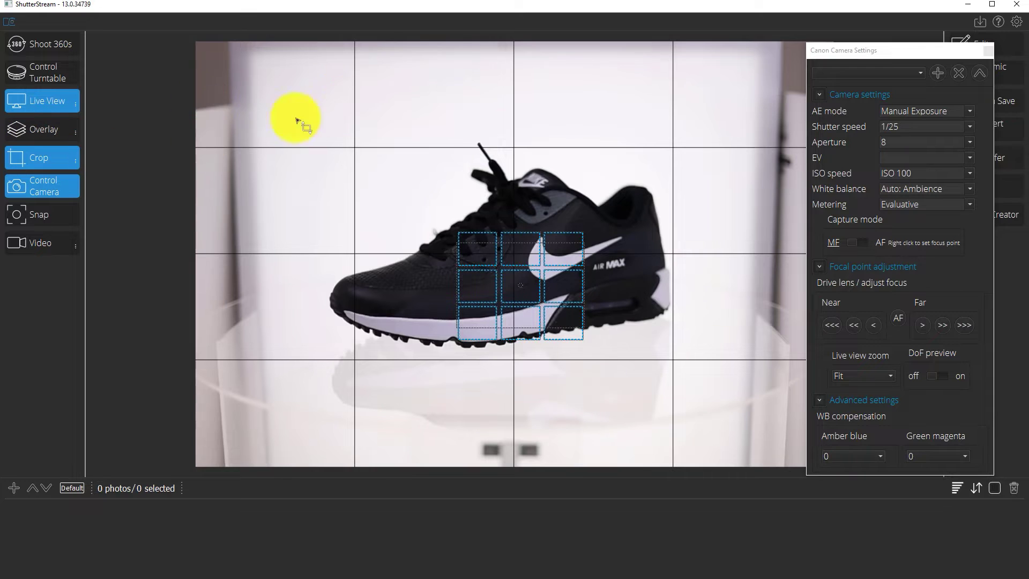
{"action": "left_click_drag", "start_coordinate": [299, 72], "coordinate": [683, 339]}
{"action": "left_click_drag", "start_coordinate": [606, 315], "coordinate": [619, 356]}
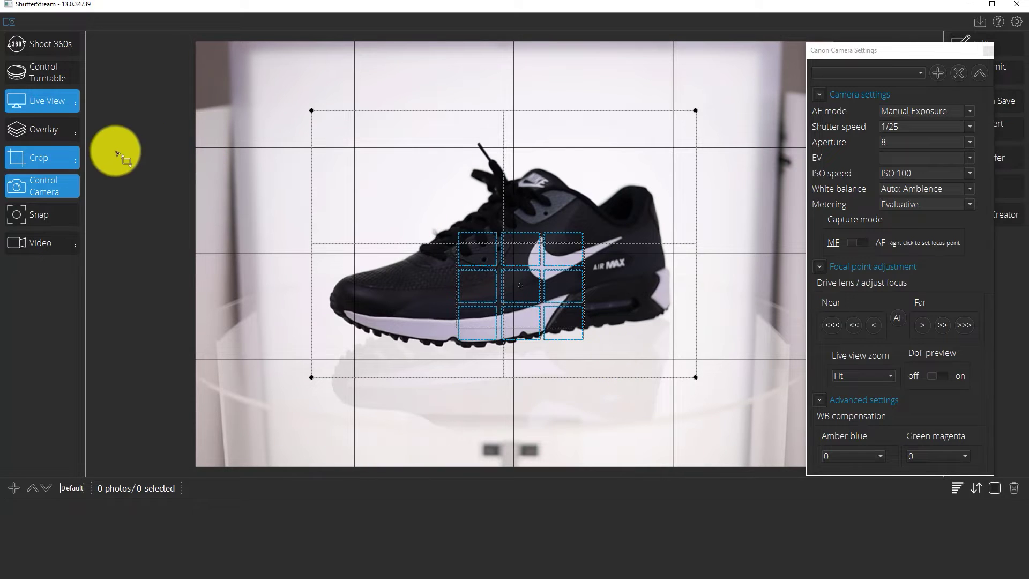
{"action": "left_click", "coordinate": [77, 162]}
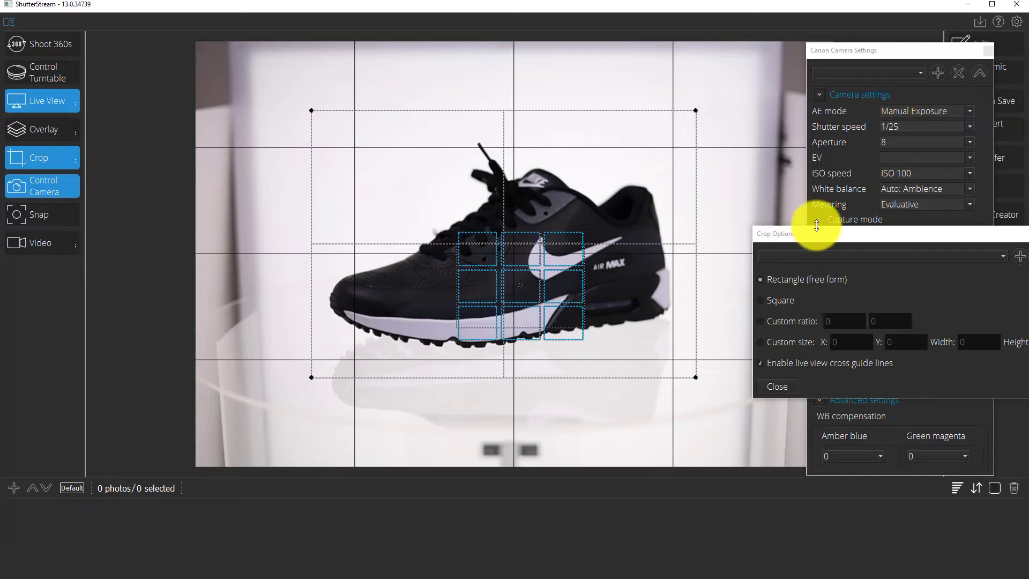
{"action": "left_click_drag", "start_coordinate": [809, 232], "coordinate": [724, 200]}
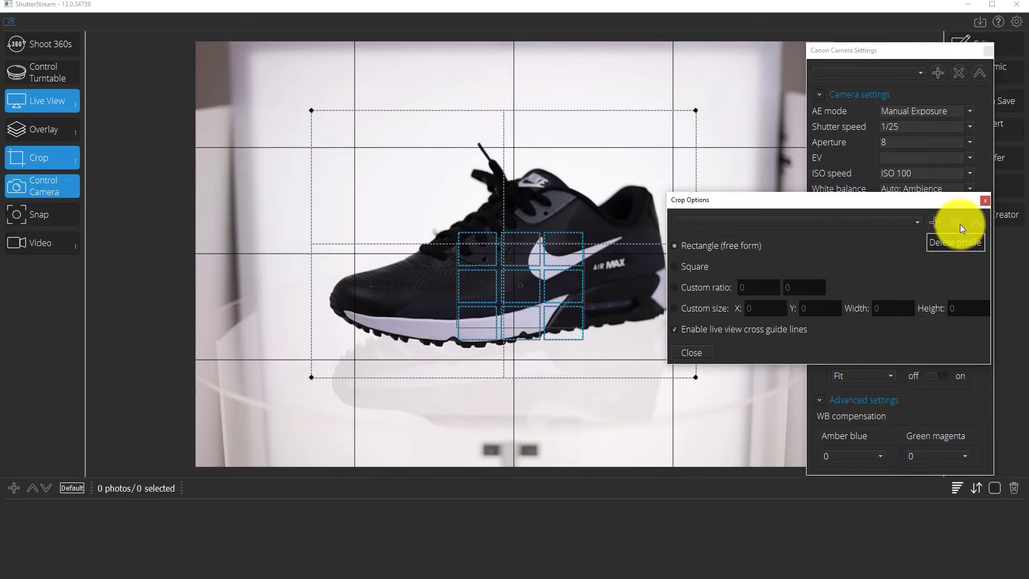
{"action": "left_click", "coordinate": [984, 202]}
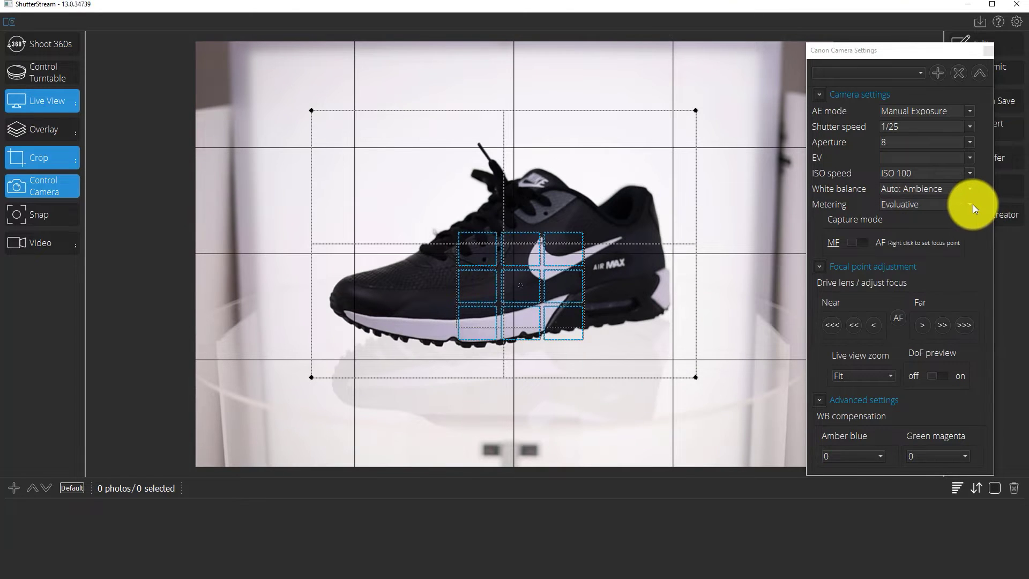
Step: Snap the first photo of the sneaker's cropped side view
{"action": "left_click", "coordinate": [49, 218]}
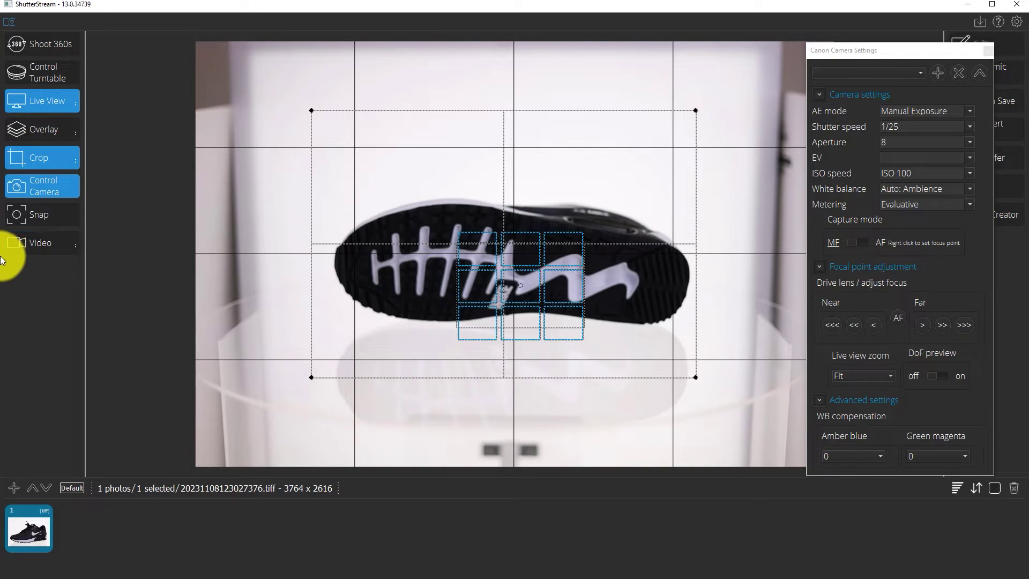
Step: Snap the sole photo, then a reference shot of the empty white backdrop
{"action": "left_click", "coordinate": [14, 216]}
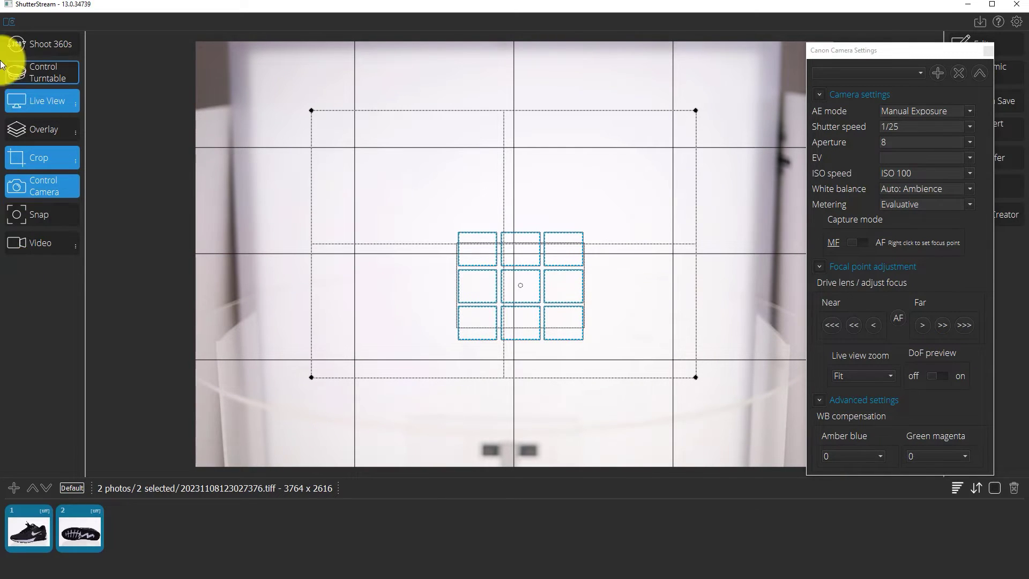
{"action": "left_click", "coordinate": [36, 210]}
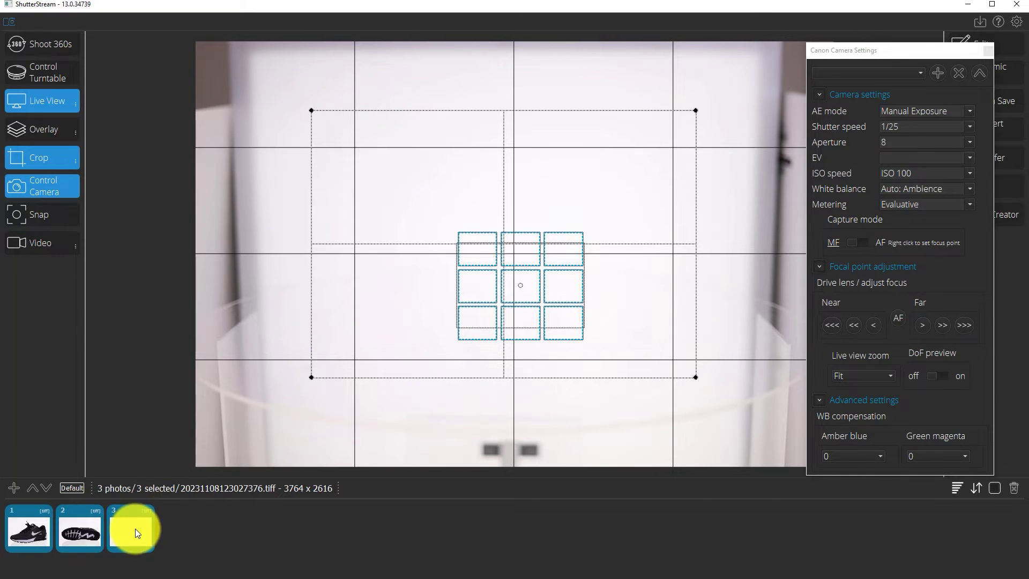
Step: Close the camera settings panel and browse the three filmstrip captures
{"action": "left_click", "coordinate": [26, 532]}
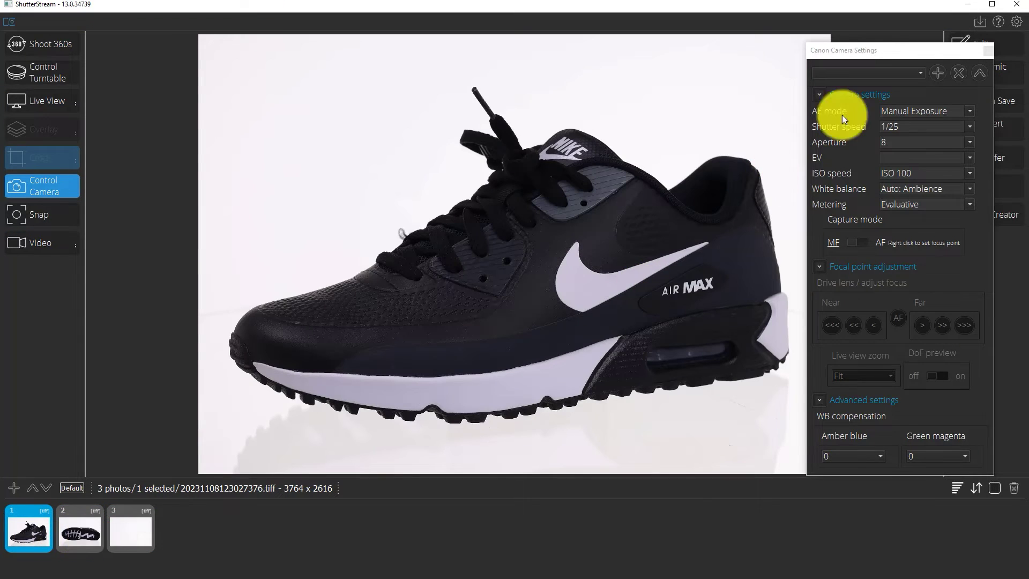
{"action": "left_click", "coordinate": [993, 51]}
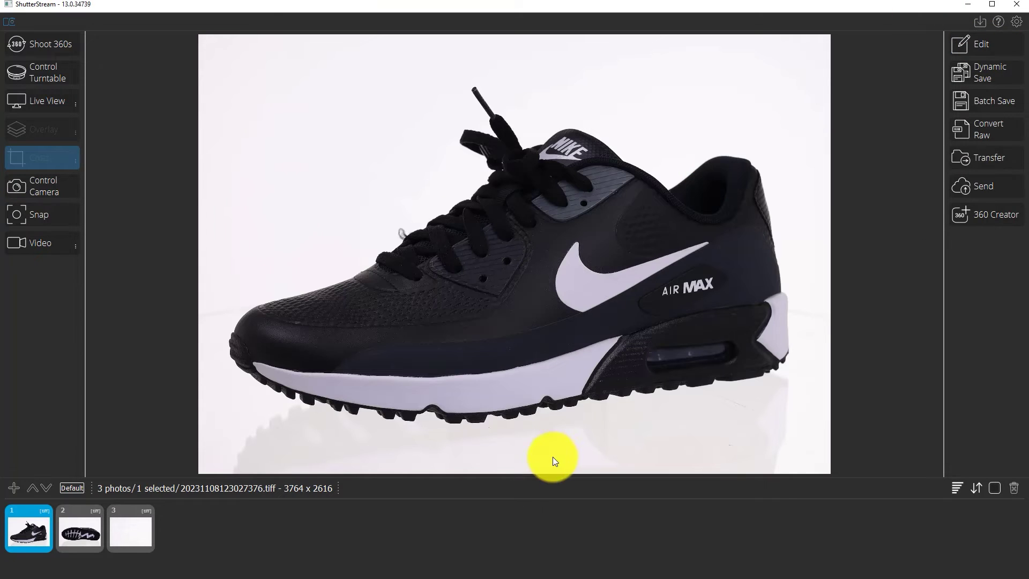
{"action": "left_click", "coordinate": [68, 546]}
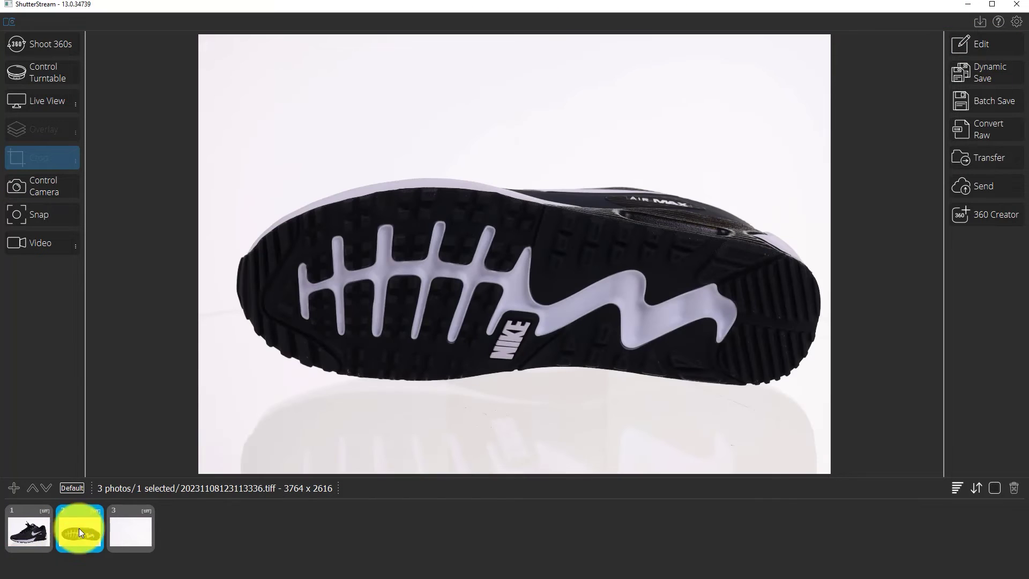
{"action": "left_click", "coordinate": [133, 524]}
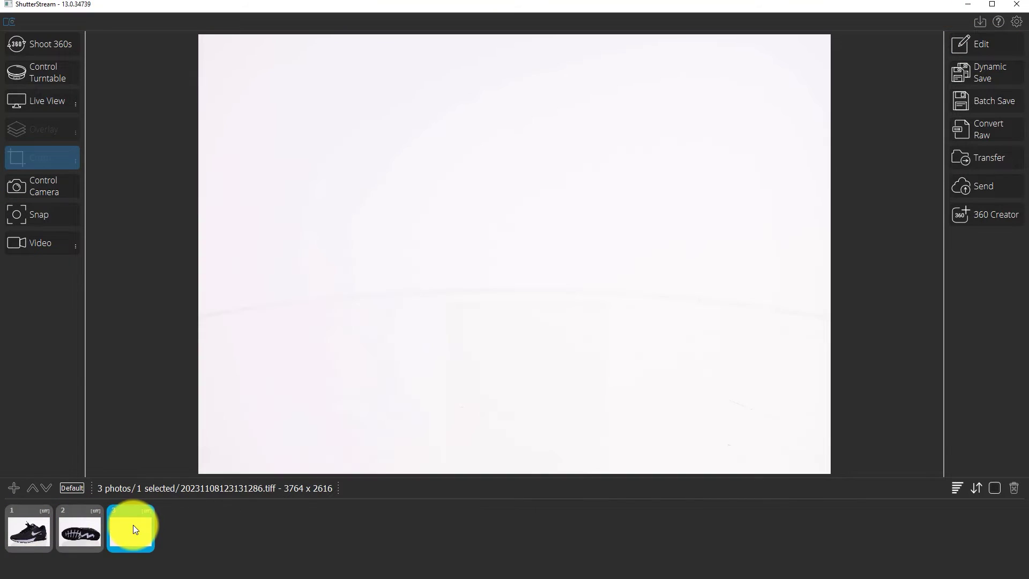
{"action": "left_click", "coordinate": [49, 538]}
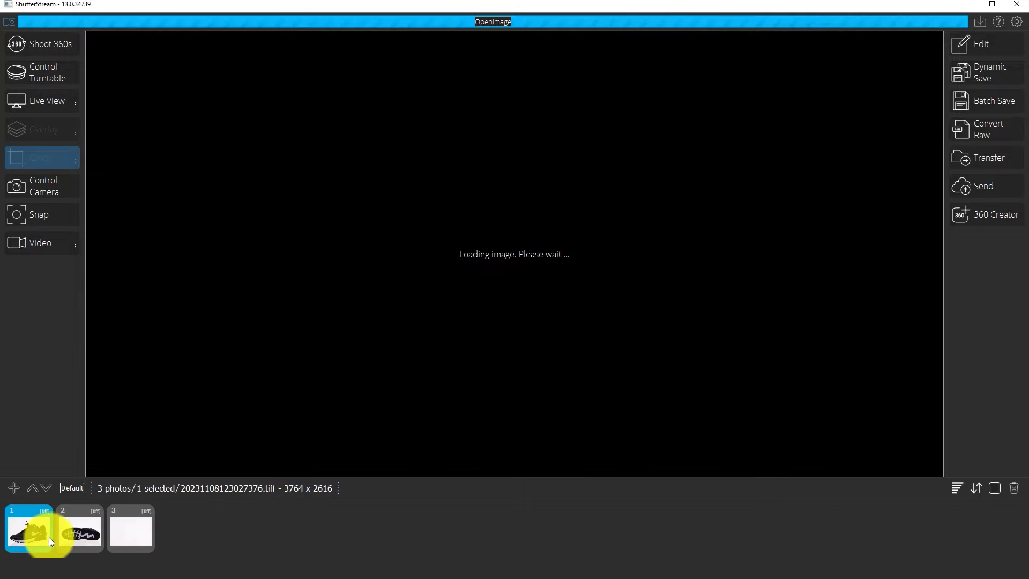
{"action": "left_click", "coordinate": [117, 534]}
Step: Flip between the shoe-sole photo and the blank background shot to compare them
{"action": "left_click", "coordinate": [34, 530]}
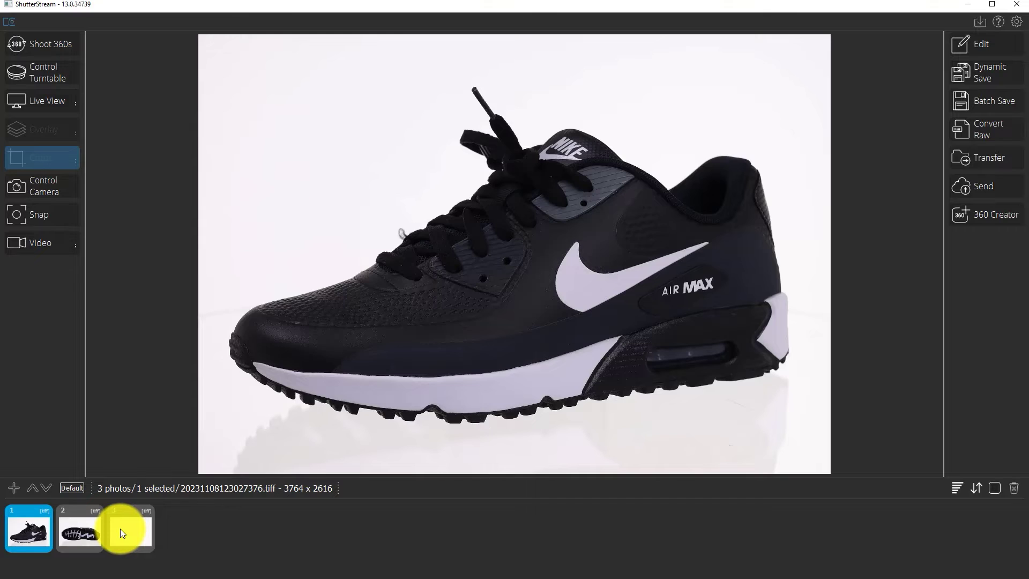
{"action": "left_click", "coordinate": [120, 529]}
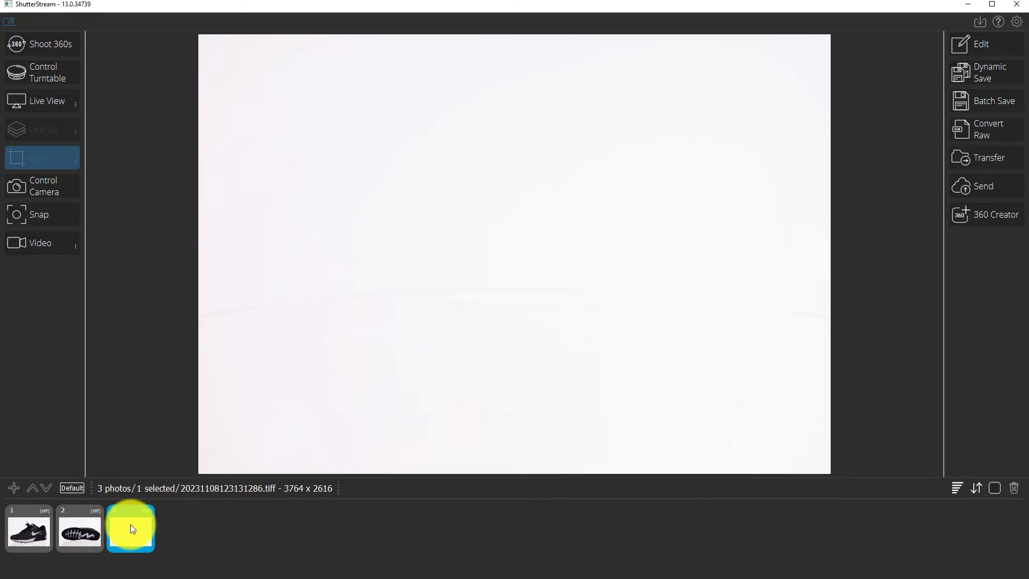
{"action": "left_click", "coordinate": [83, 536]}
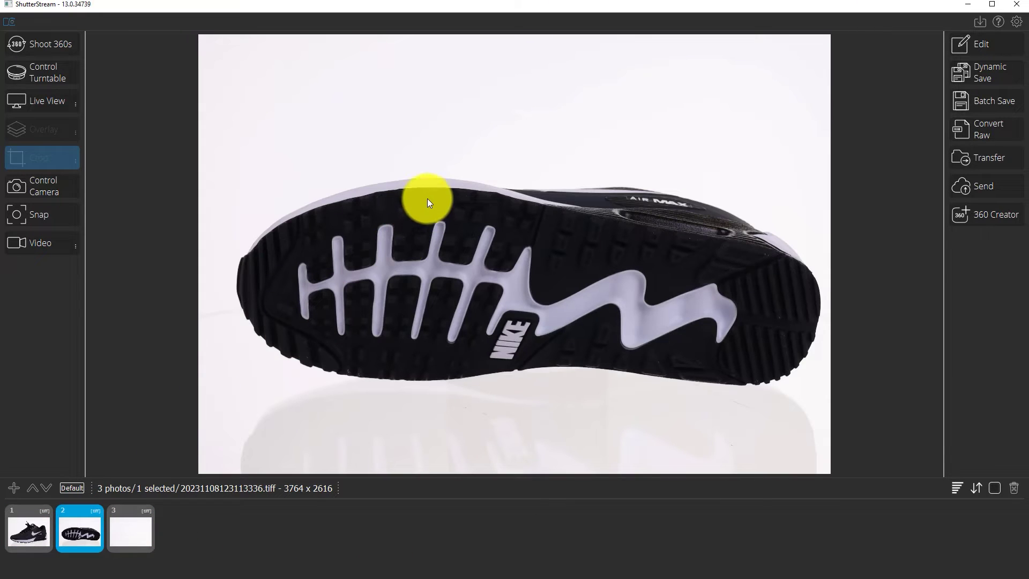
{"action": "left_click", "coordinate": [133, 531]}
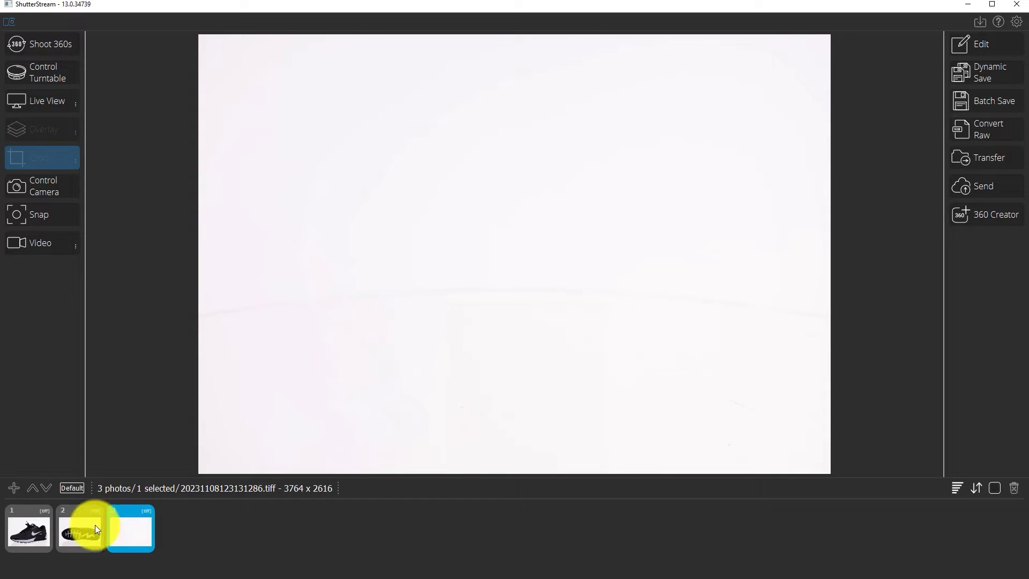
{"action": "left_click", "coordinate": [69, 533]}
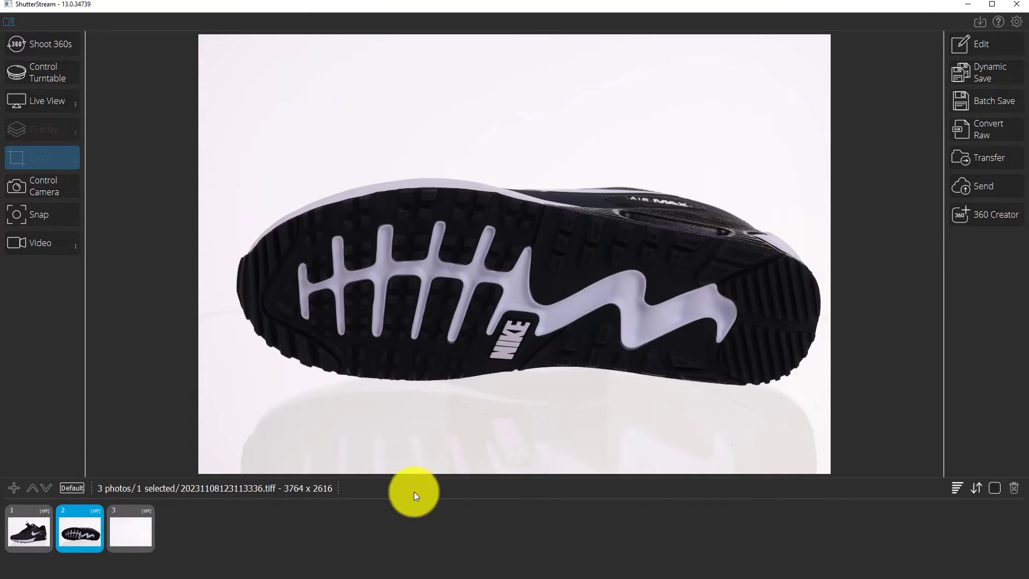
{"action": "left_click", "coordinate": [137, 535]}
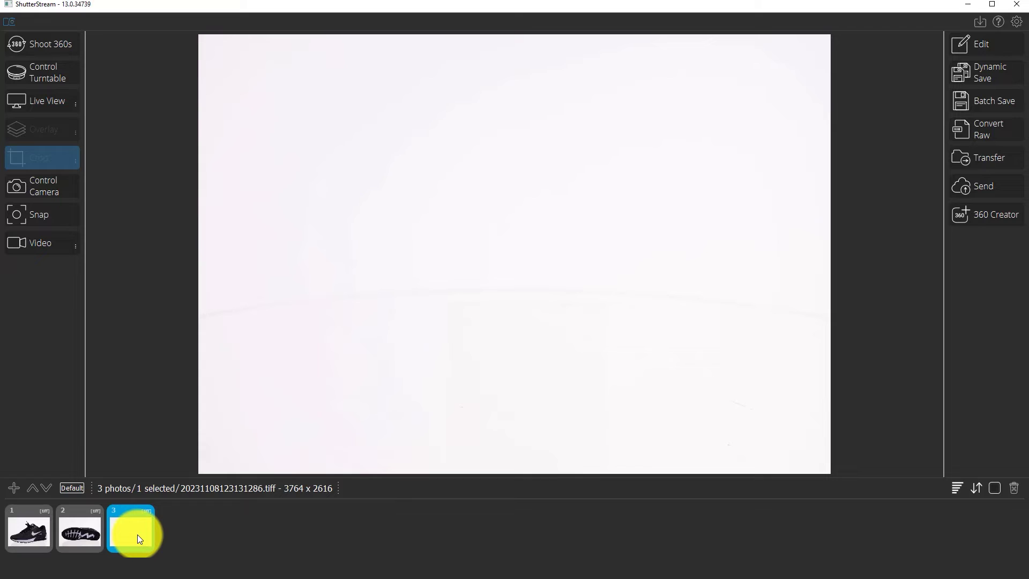
{"action": "left_click", "coordinate": [60, 530]}
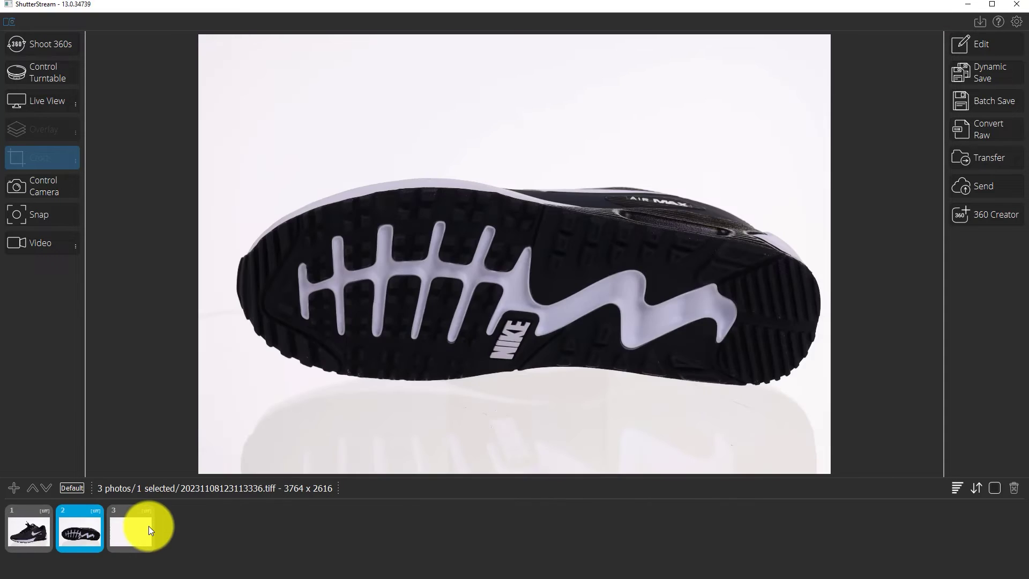
{"action": "left_click", "coordinate": [144, 526]}
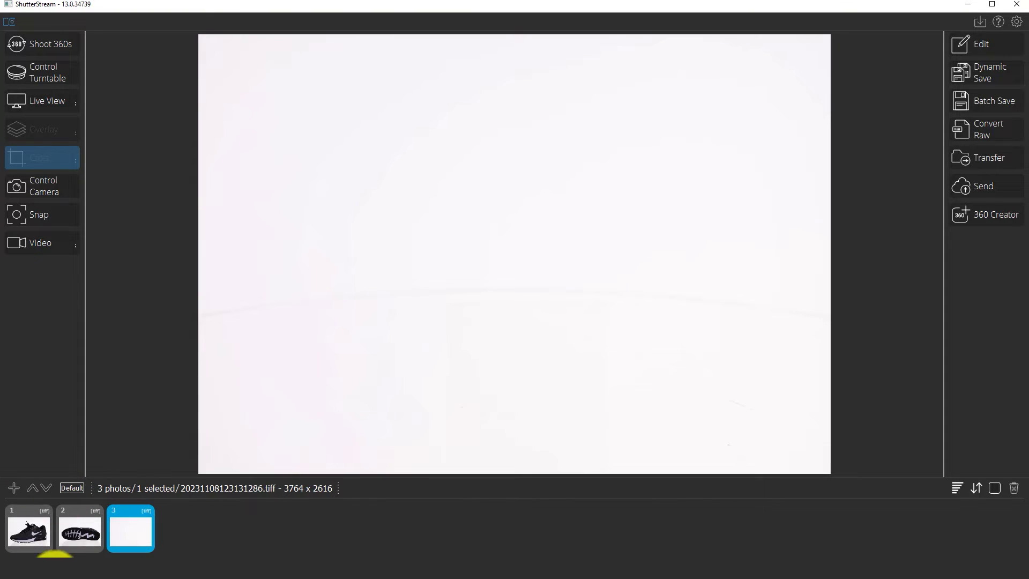
{"action": "left_click", "coordinate": [80, 533]}
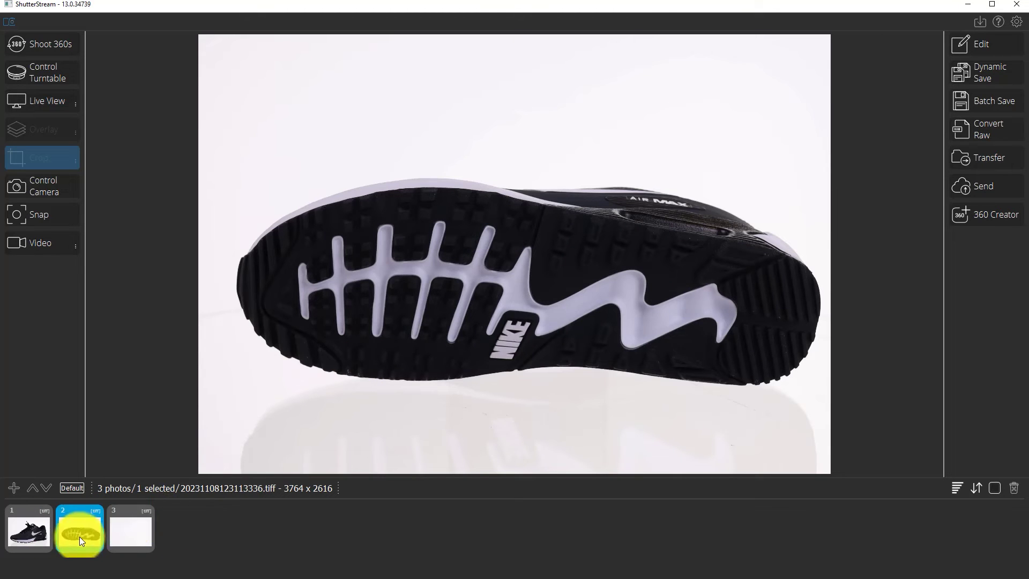
Step: Open the image editor and select photos 1 and 2, excluding the background shot
{"action": "left_click", "coordinate": [968, 43]}
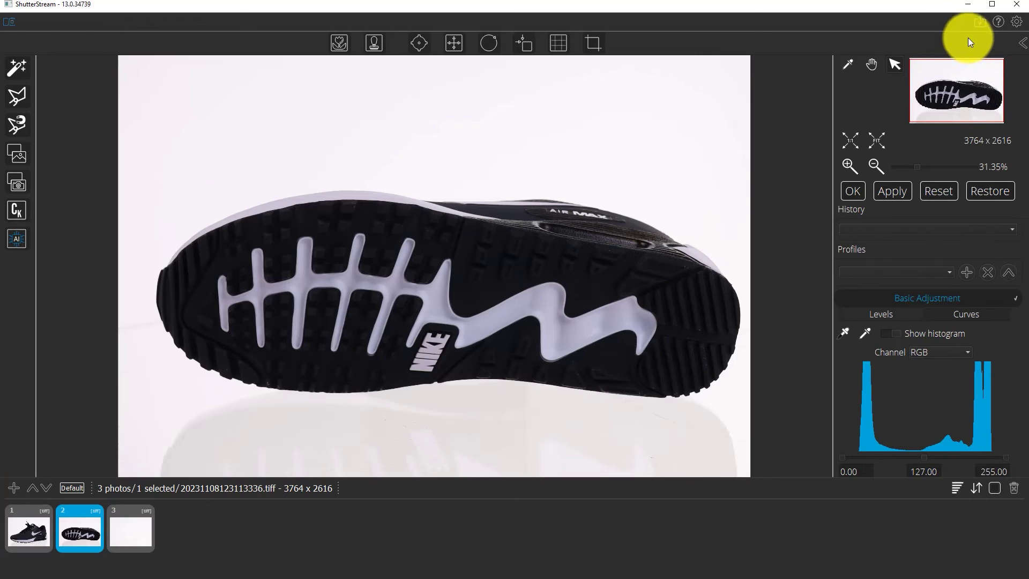
{"action": "left_click", "coordinate": [30, 523]}
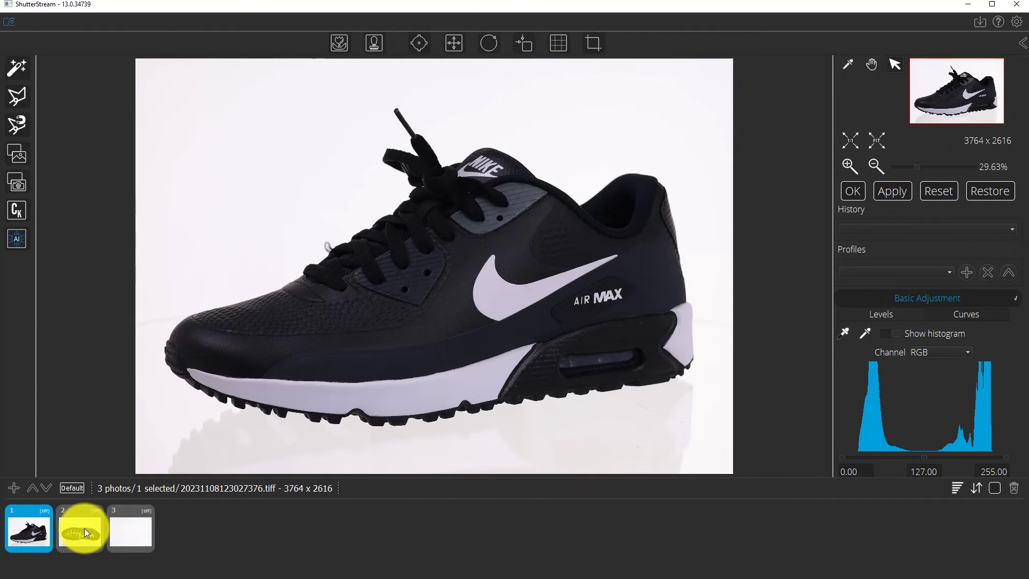
{"action": "left_click", "coordinate": [81, 529], "text": "ctrl"}
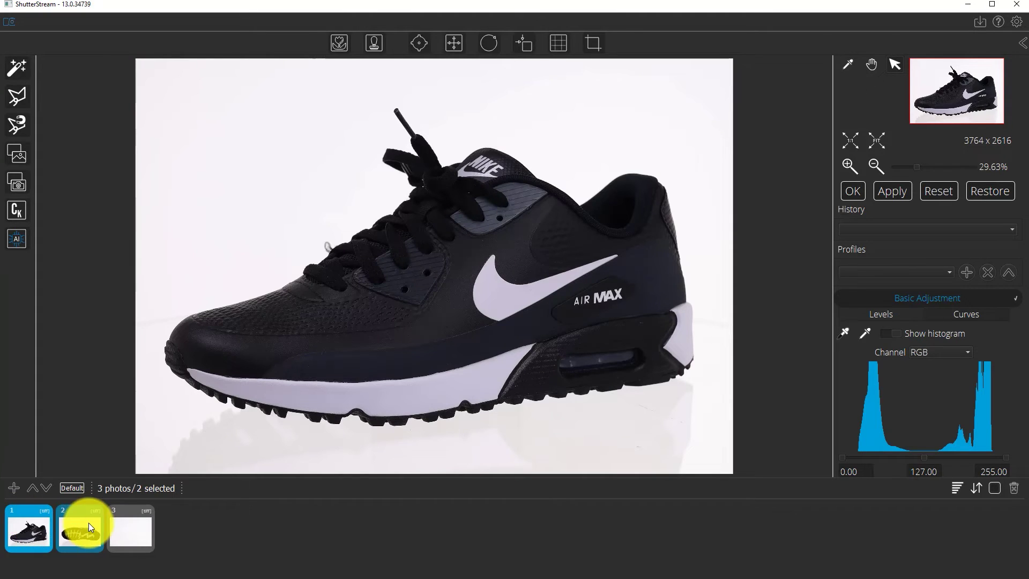
Step: Start Reference Image Background Removal, widen its dialog, and pick the blank shot as reference
{"action": "left_click", "coordinate": [22, 152]}
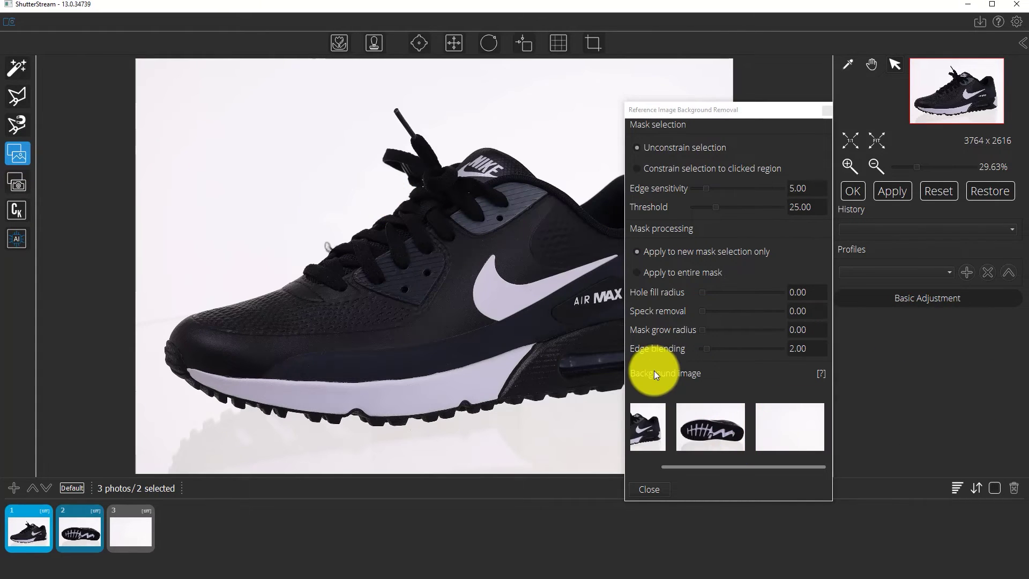
{"action": "left_click_drag", "start_coordinate": [725, 107], "coordinate": [880, 26]}
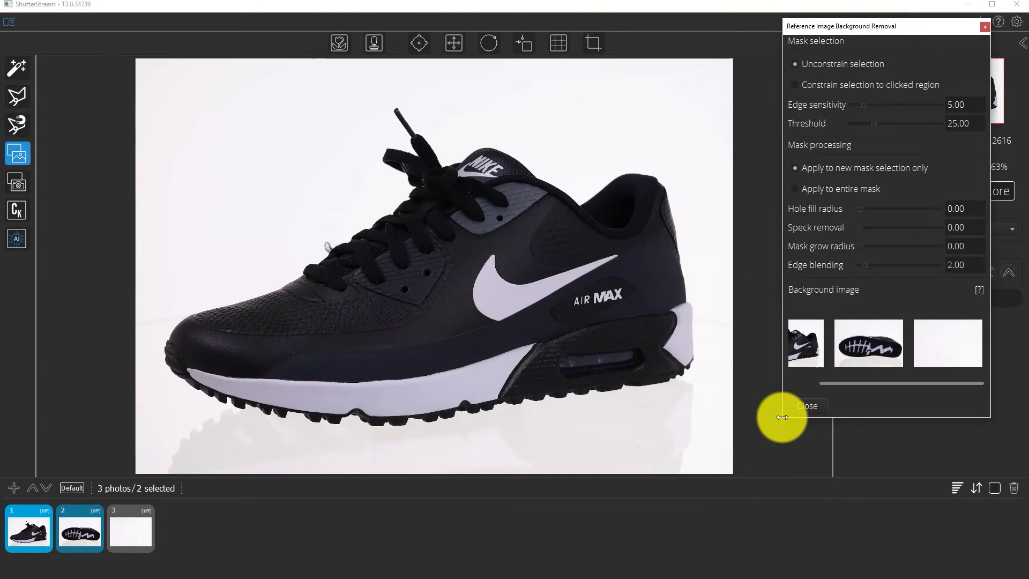
{"action": "left_click_drag", "start_coordinate": [782, 417], "coordinate": [755, 417]}
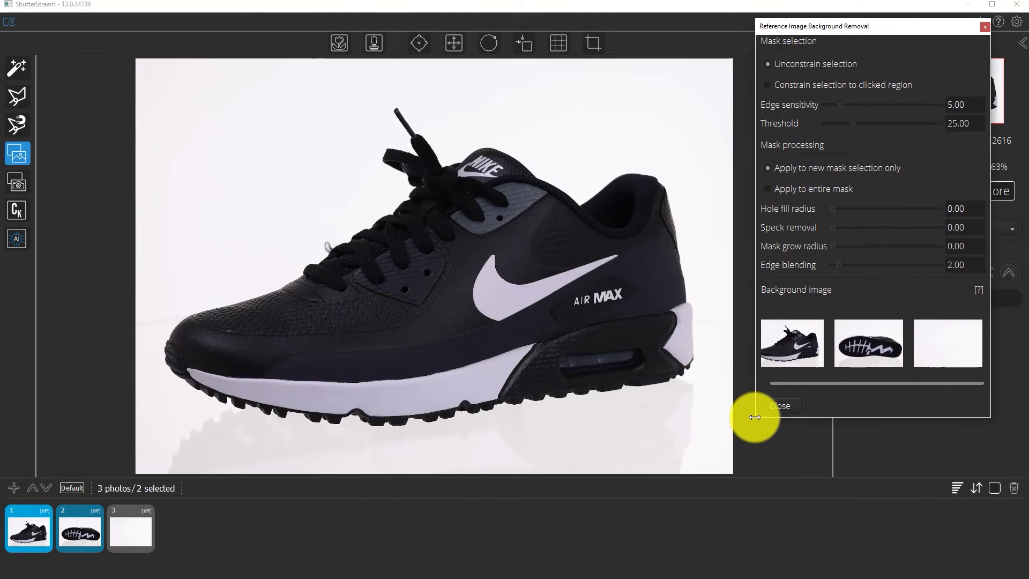
{"action": "left_click", "coordinate": [943, 337]}
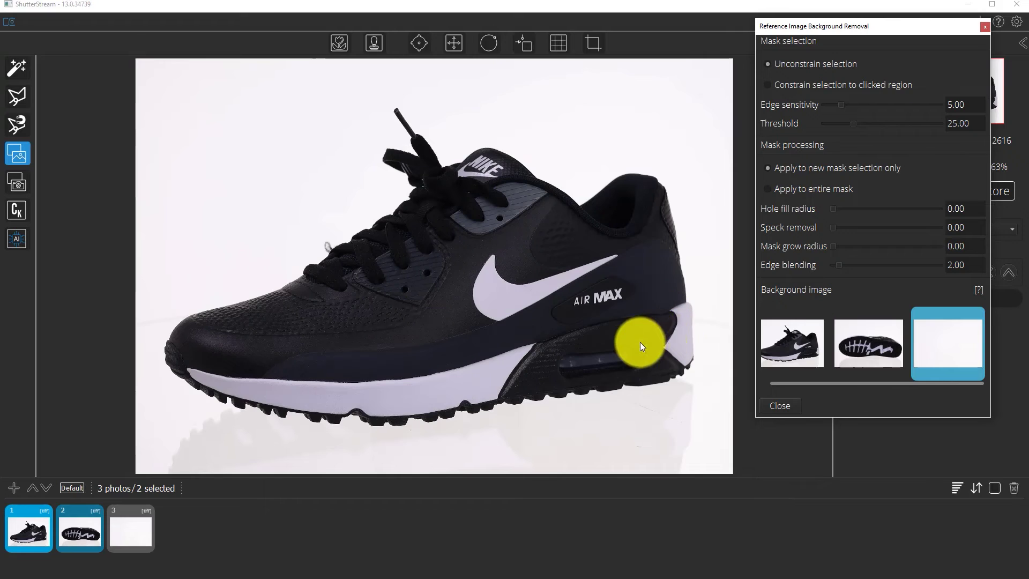
Step: Constrain removal to the clicked region and click the white backdrop beside the shoe
{"action": "left_click", "coordinate": [766, 84]}
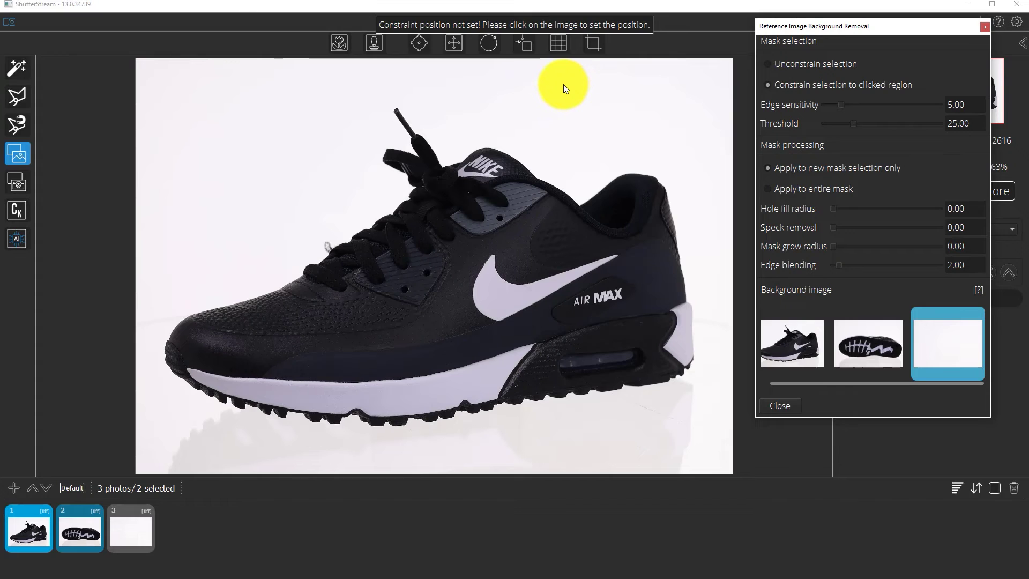
{"action": "left_click", "coordinate": [564, 84]}
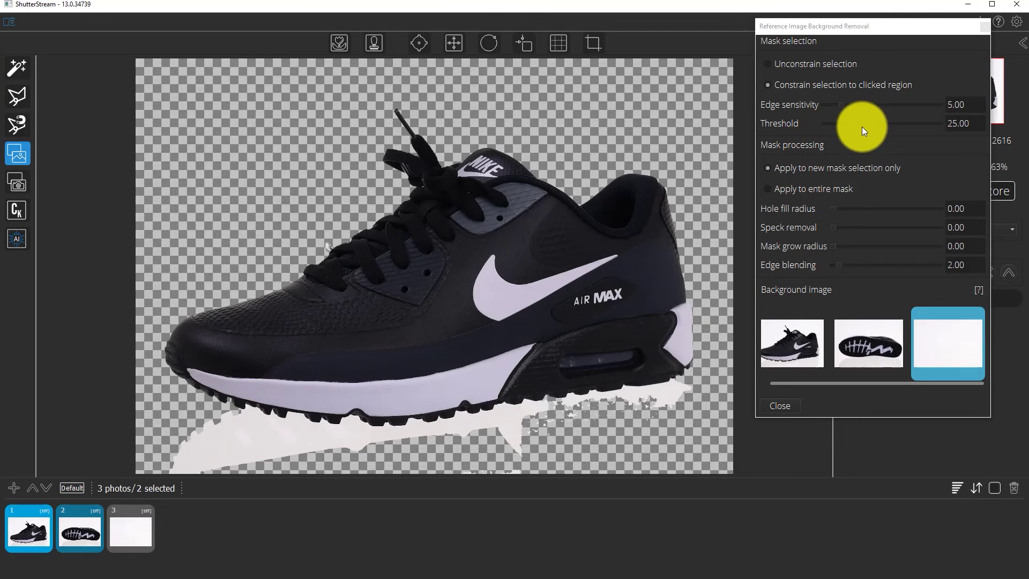
Step: Set Threshold to 34.81 and Mask grow radius to 2.03
{"action": "left_click_drag", "start_coordinate": [856, 123], "coordinate": [864, 122]}
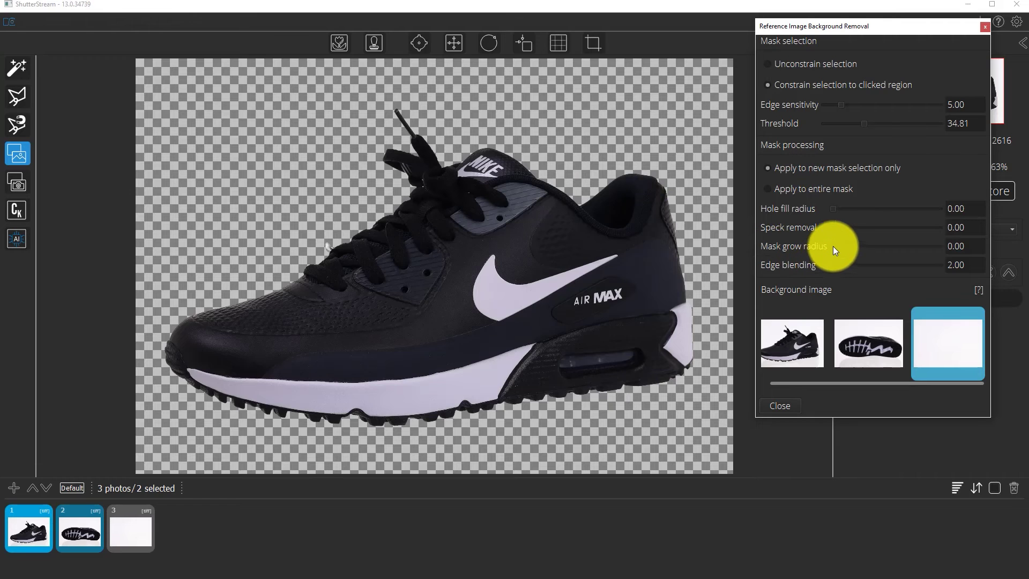
{"action": "left_click_drag", "start_coordinate": [833, 246], "coordinate": [839, 246]}
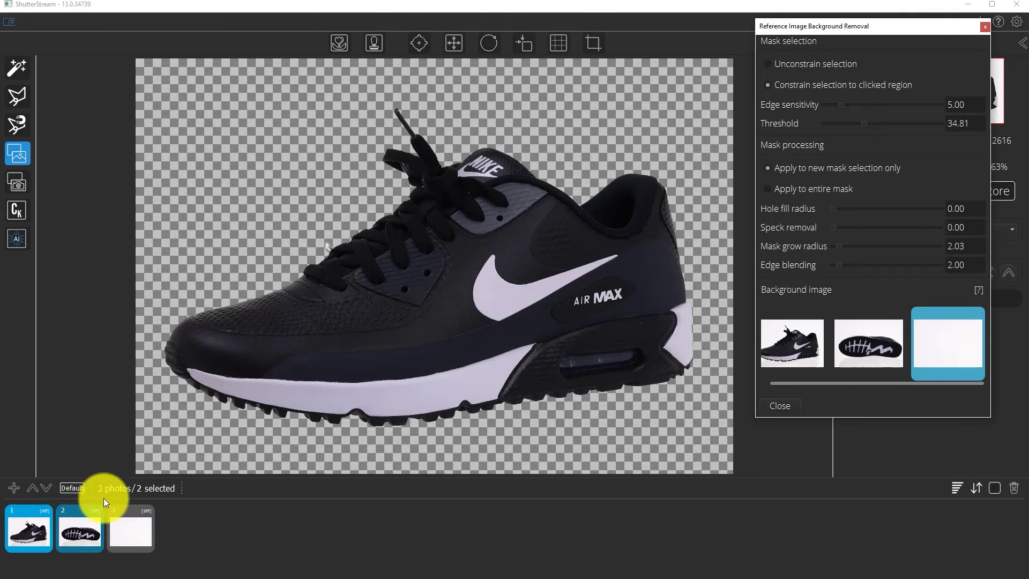
Step: Move the removal dialog aside and apply the cutout to both selected shoe photos
{"action": "left_click_drag", "start_coordinate": [836, 25], "coordinate": [622, 77]}
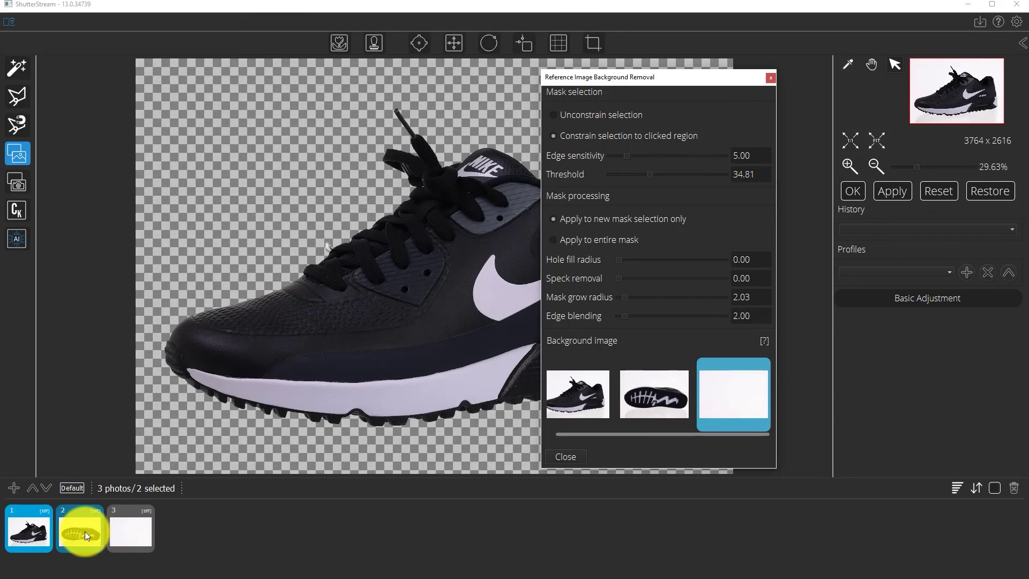
{"action": "left_click", "coordinate": [901, 191]}
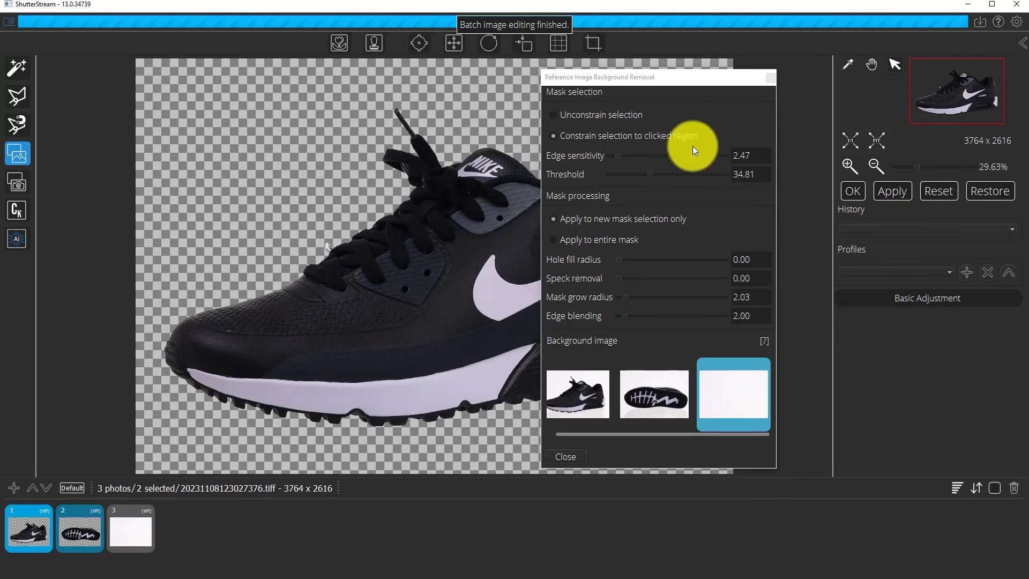
Step: Close the Reference Image Background Removal dialog and view the sole photo's transparent cut-out at 3764 x 2616
{"action": "left_click", "coordinate": [772, 81]}
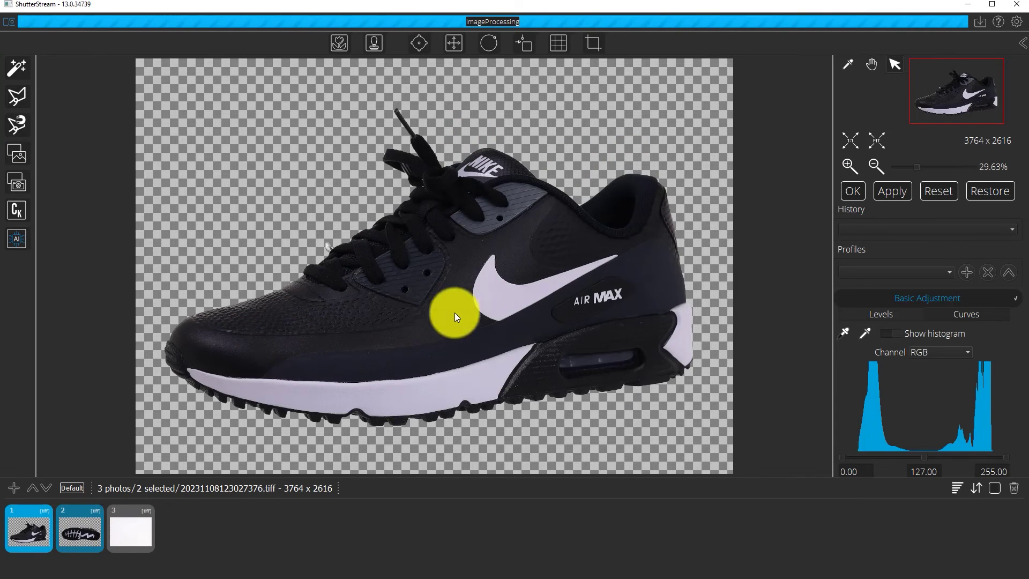
{"action": "left_click", "coordinate": [81, 533]}
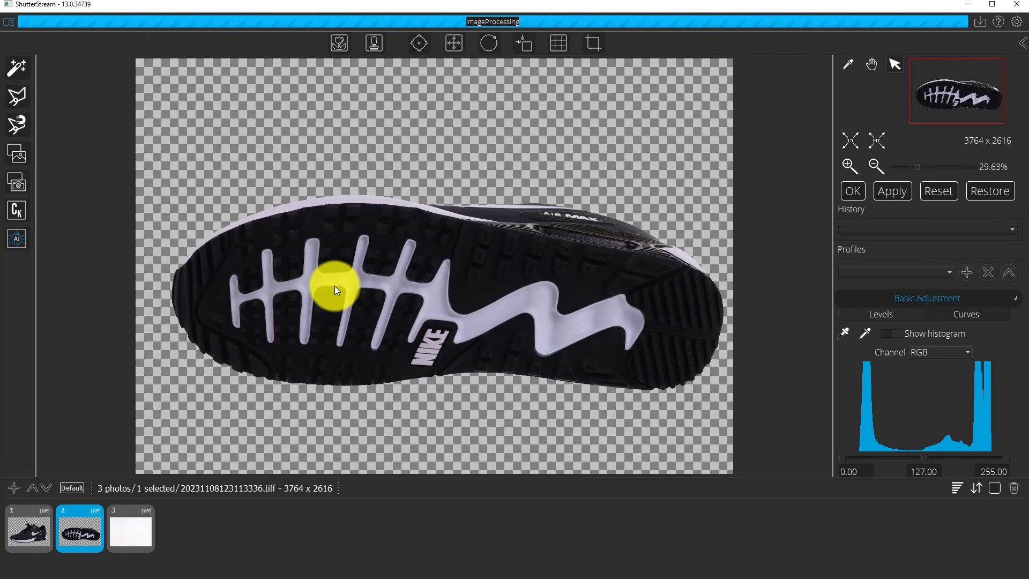
{"action": "left_click", "coordinate": [29, 528]}
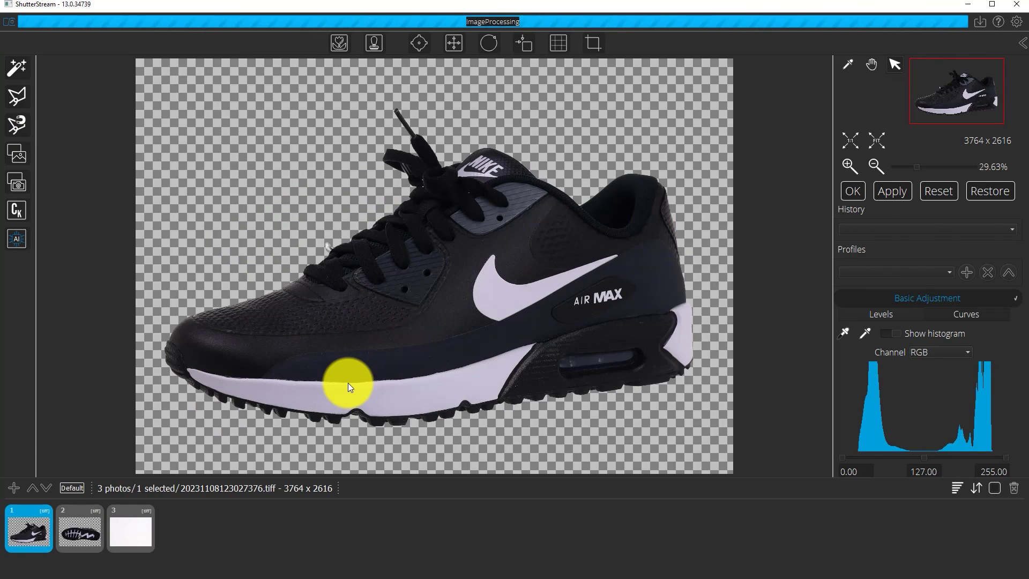